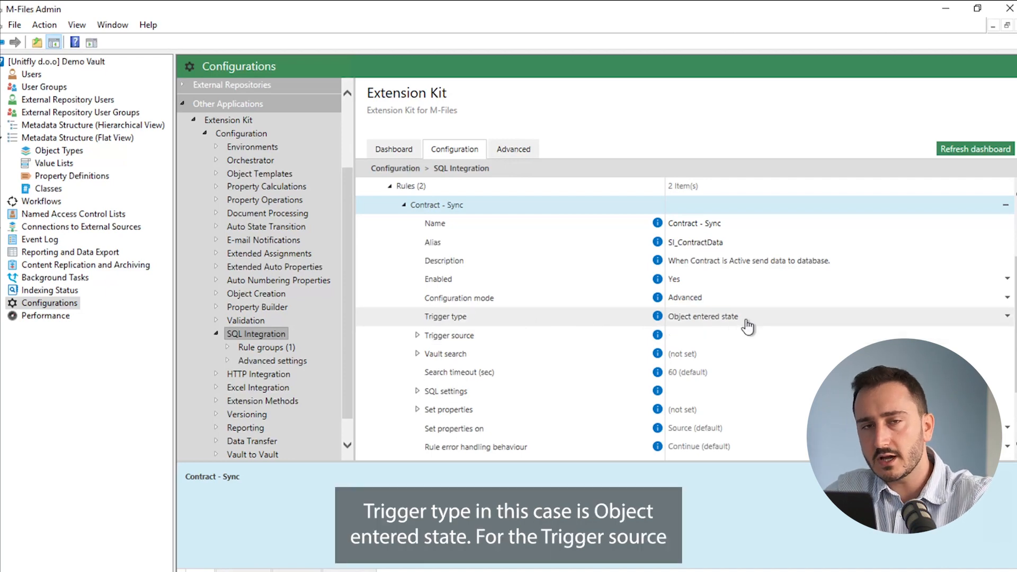
Examine the trigger source of the Contract - Sync rule, including its object type, class, workflow and state, and collapse it
left_click(417, 334)
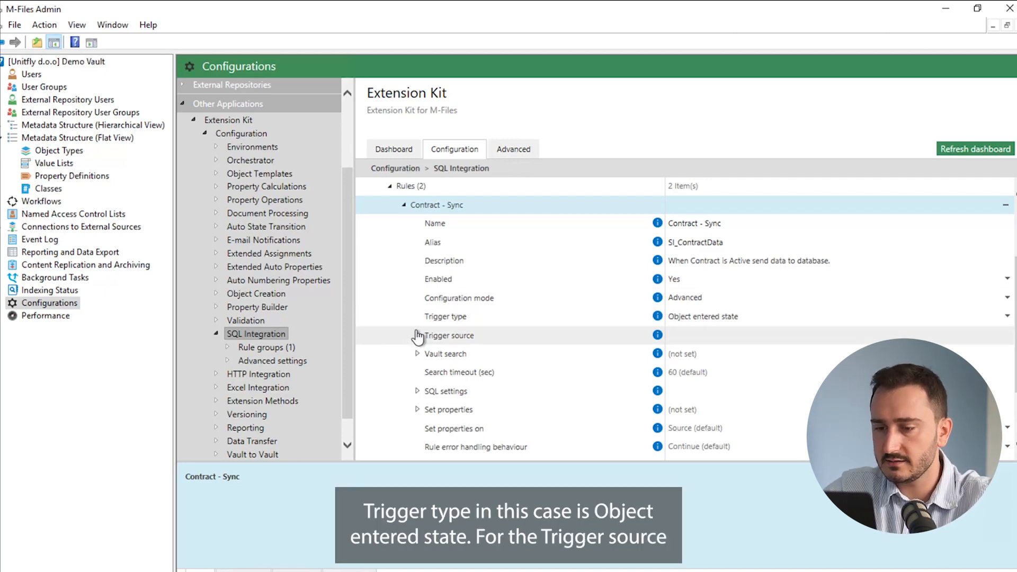
scroll(538, 301, "down", 1)
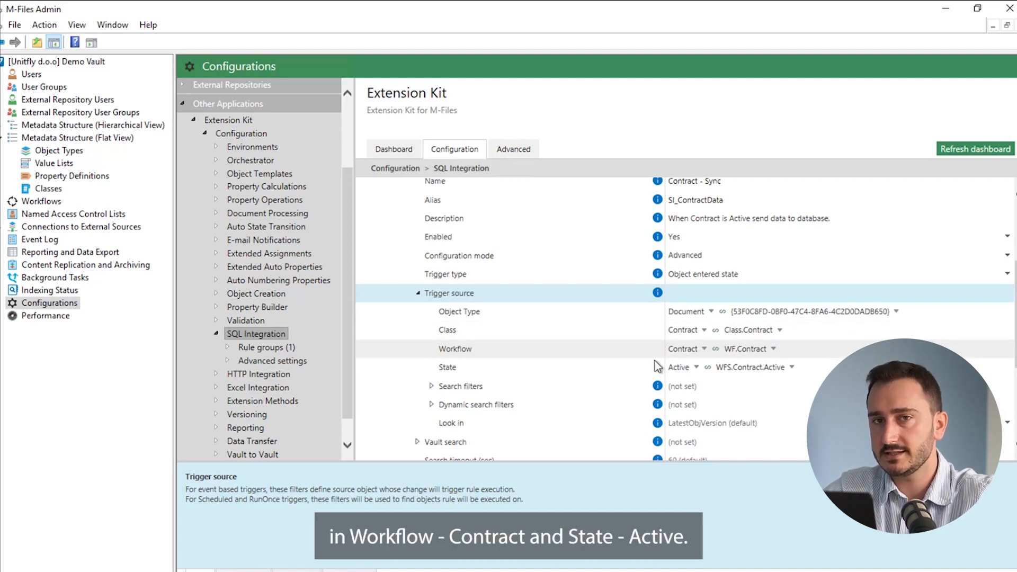
left_click(418, 293)
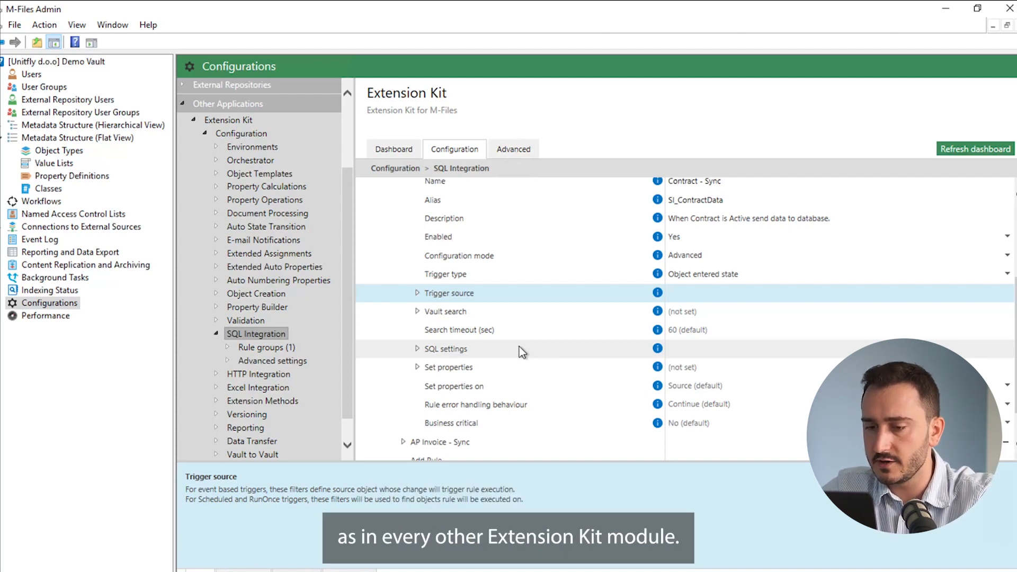
Expand the Contract - Sync rule's SQL settings and examine the available database types and the connection string
scroll(521, 352, "down", 1)
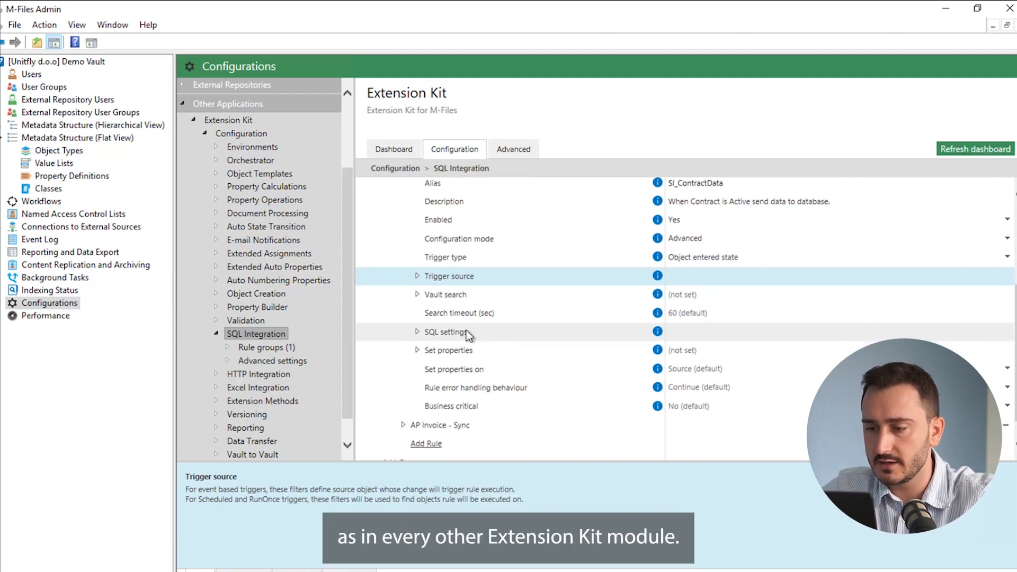
left_click(416, 331)
scroll(493, 331, "down", 3)
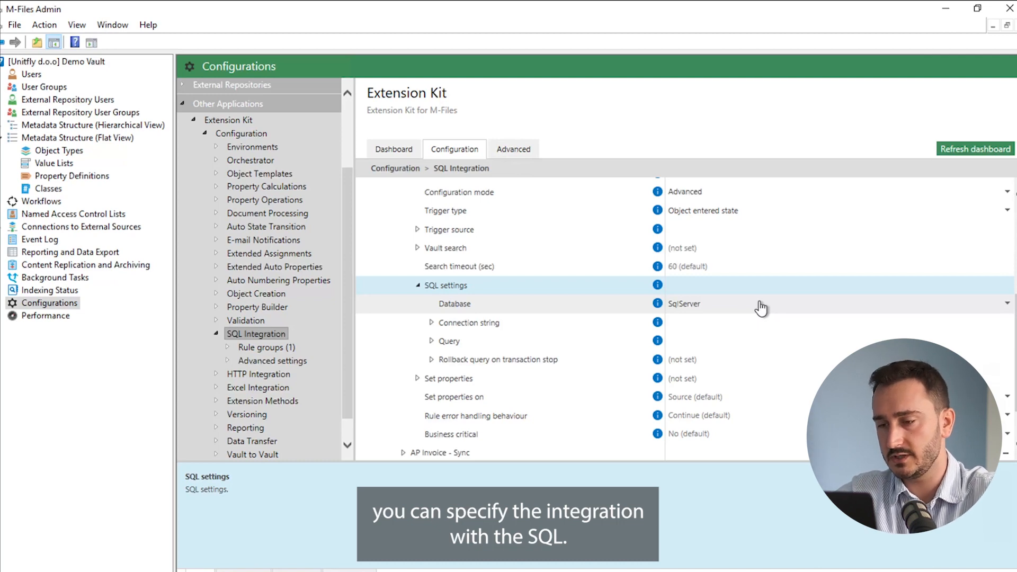
left_click(742, 305)
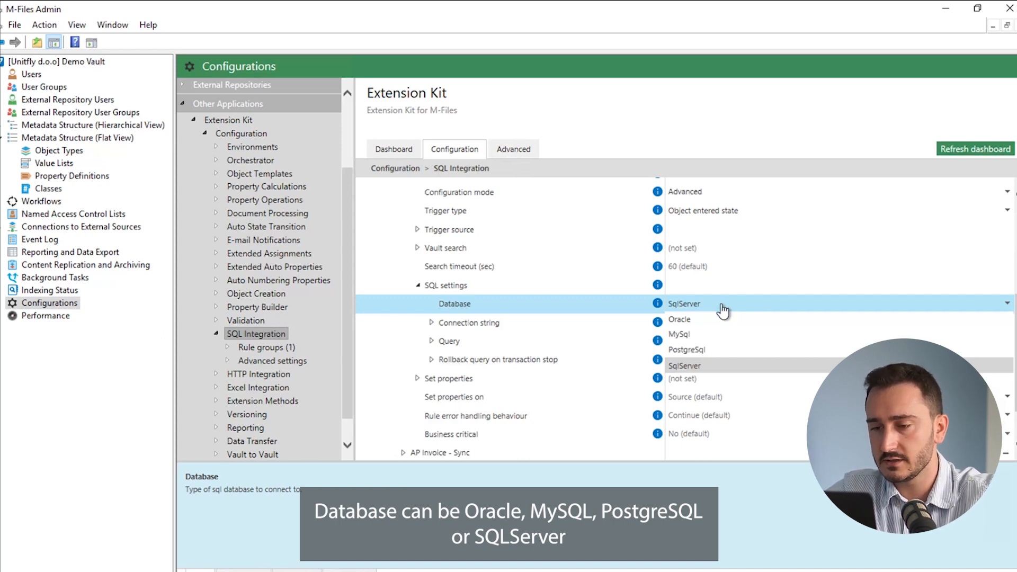
left_click(722, 307)
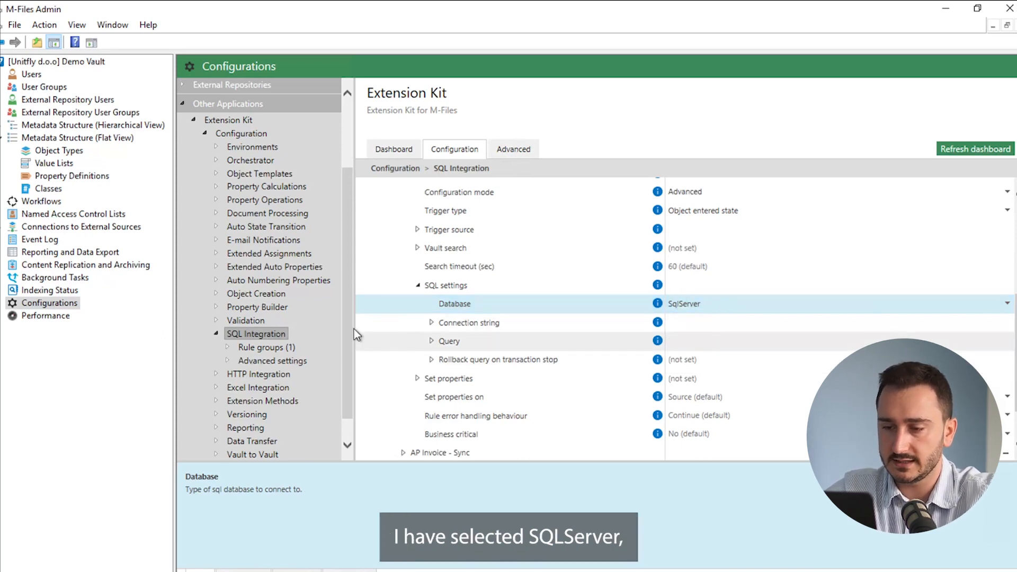
left_click(431, 323)
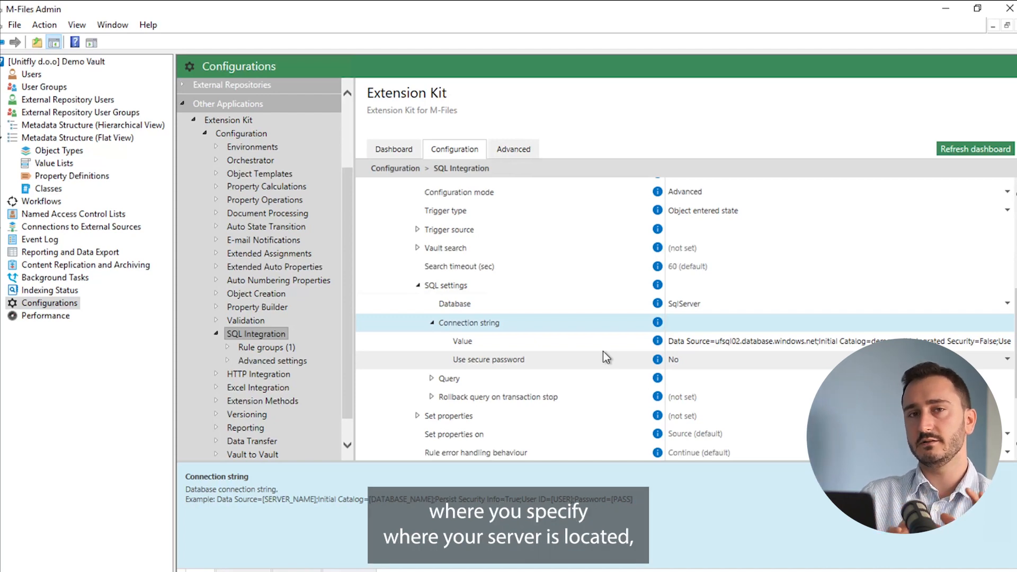
left_click(431, 322)
Expand the rule's Query settings and check the available query types, leaving StoredProcedure selected
left_click(432, 342)
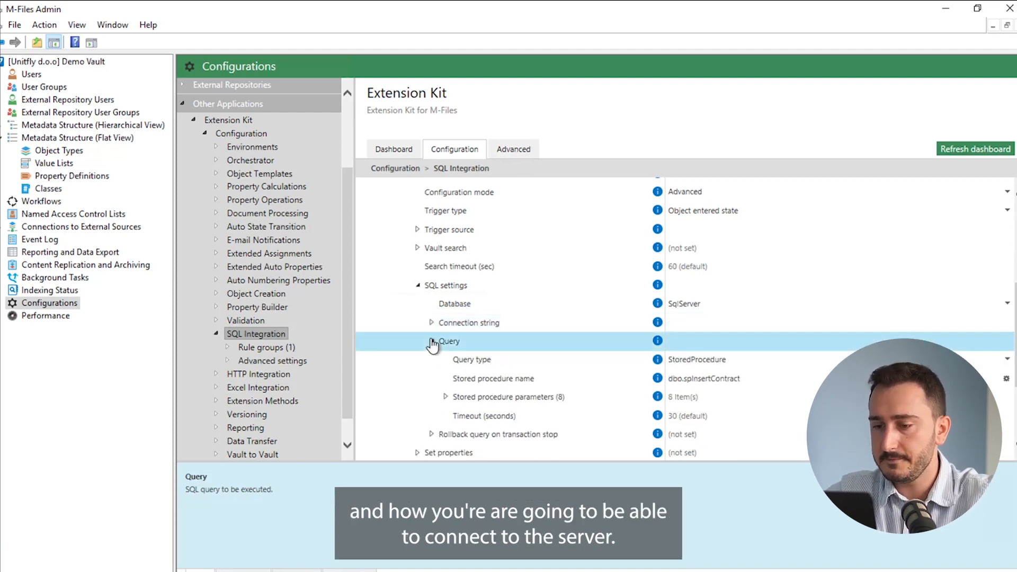
scroll(506, 341, "down", 2)
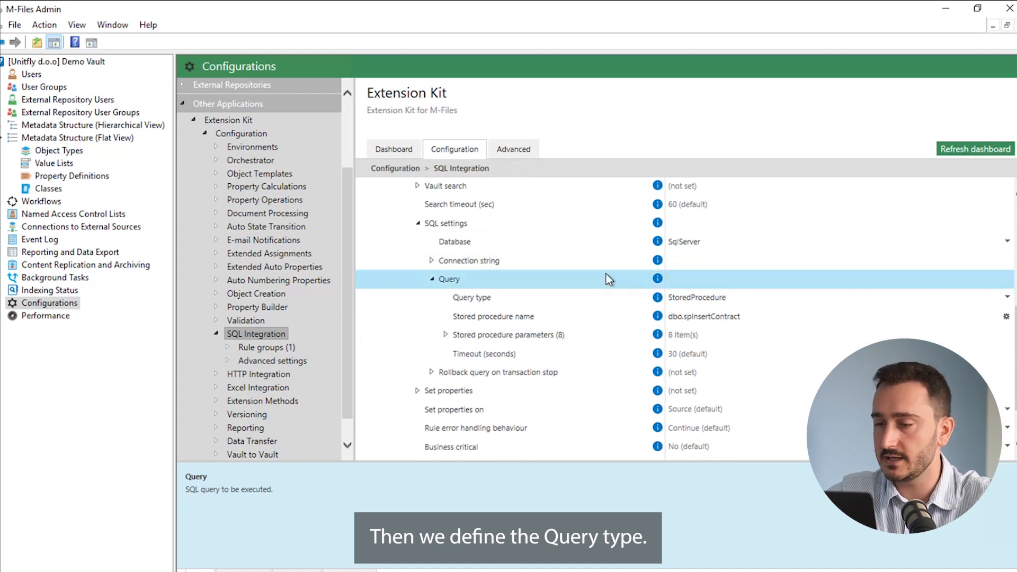
left_click(799, 300)
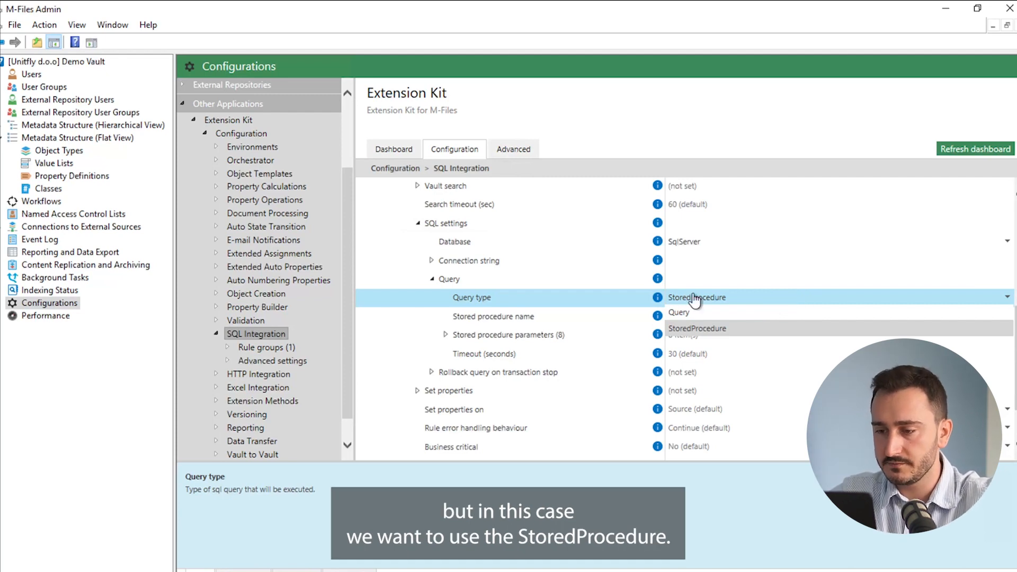
left_click(463, 328)
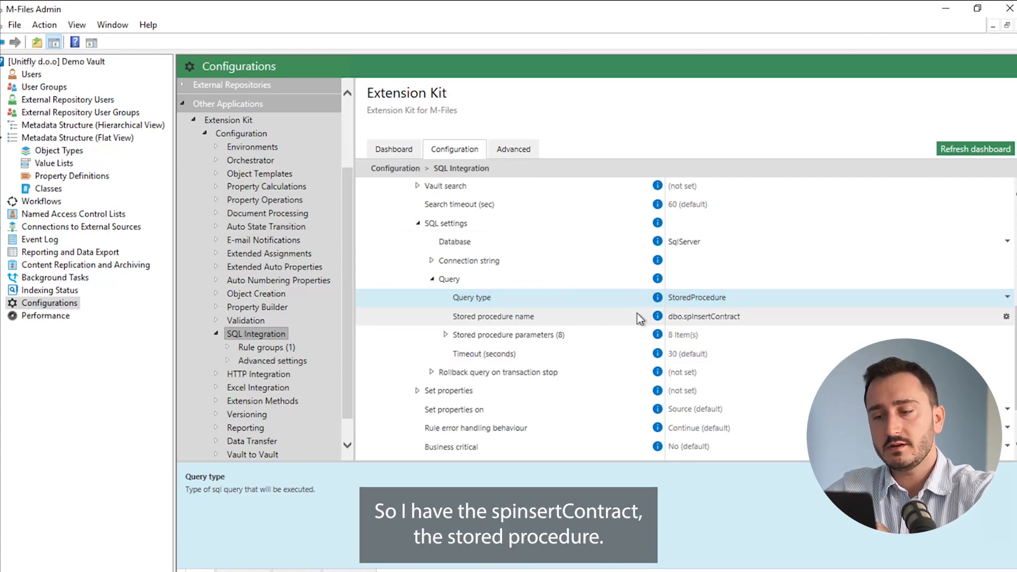
Expand the stored procedure parameters and check the database type options for the Name parameter, keeping String
left_click(446, 334)
scroll(541, 317, "down", 5)
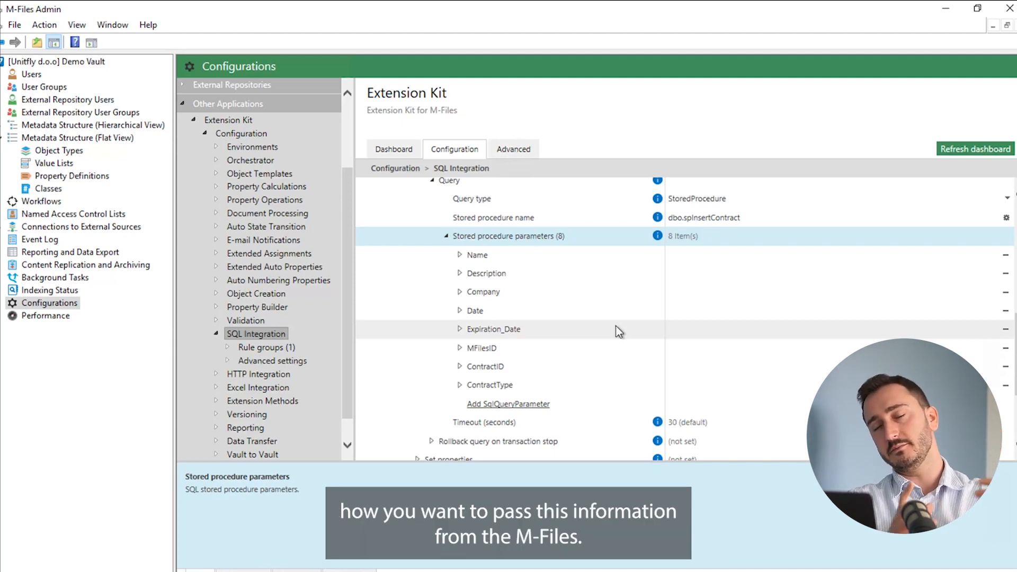
left_click(460, 255)
left_click(460, 256)
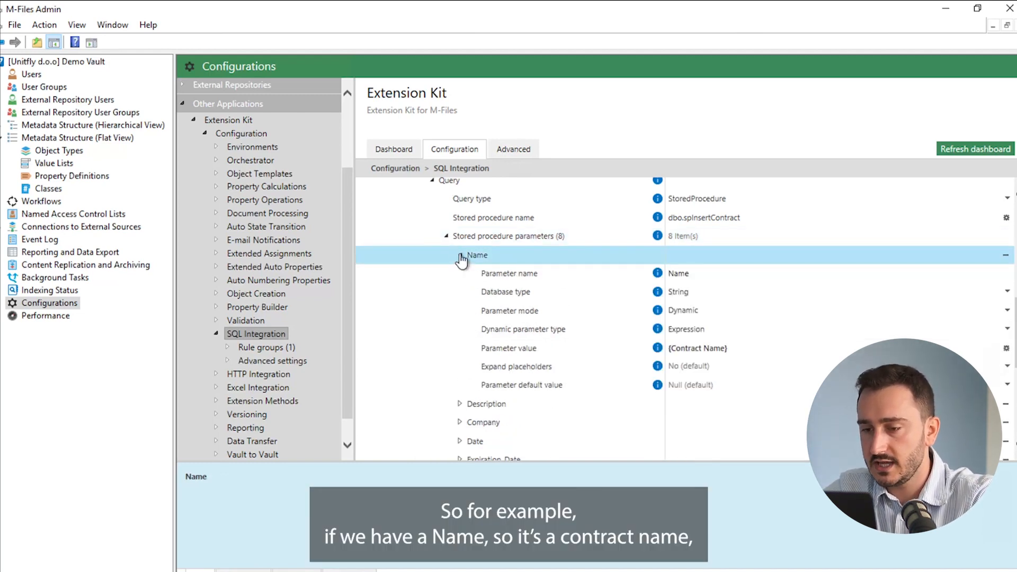
mouse_move(660, 278)
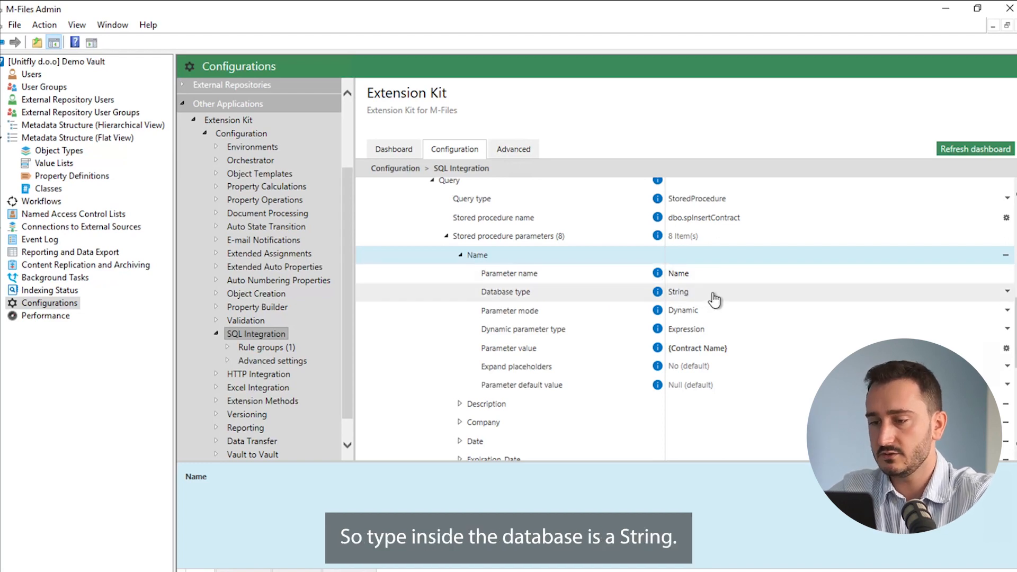
left_click(712, 294)
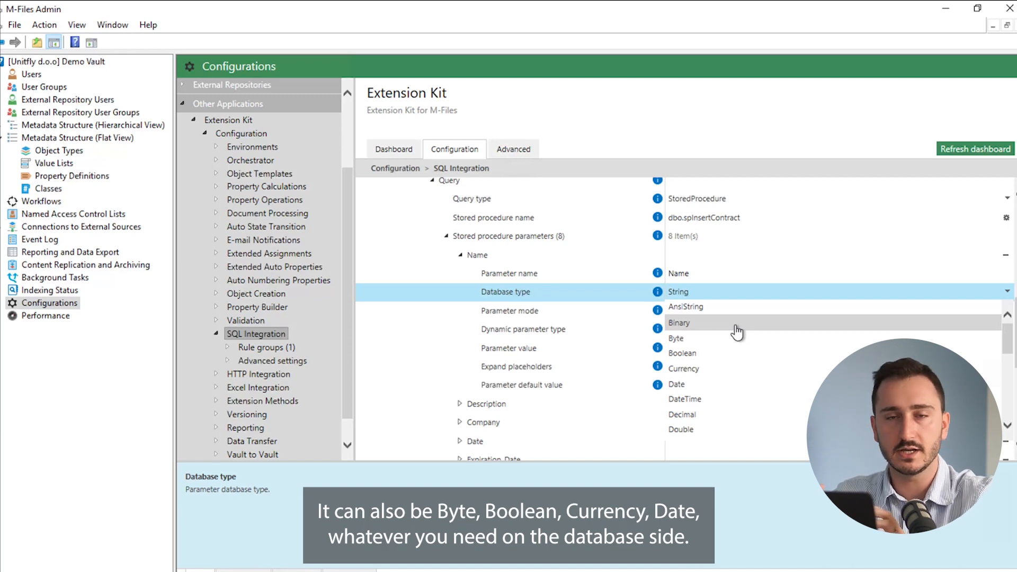
left_click(693, 294)
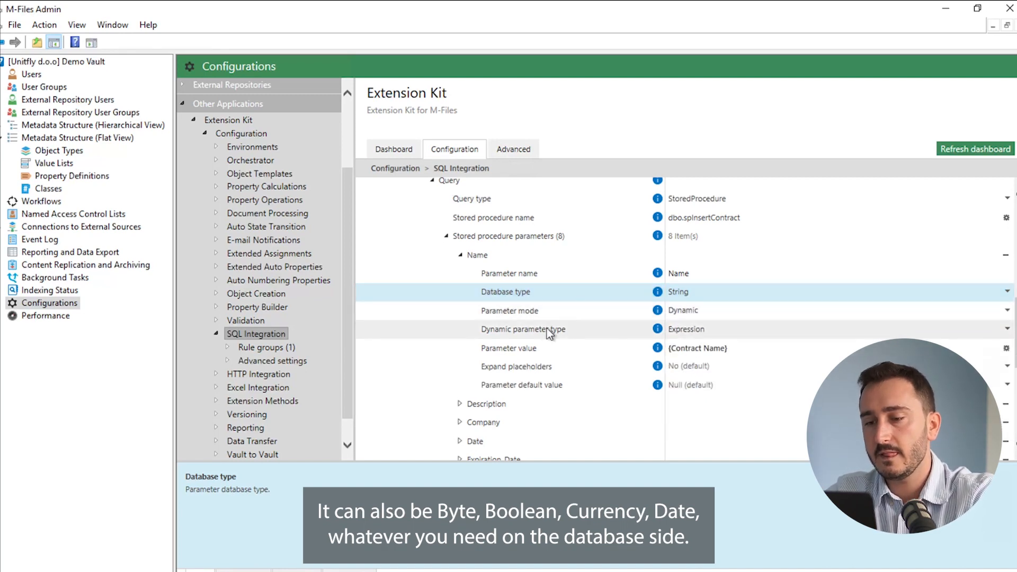
Check the Name parameter's mode and dynamic parameter type options, keeping Dynamic and Expression, and collapse the parameter
left_click(708, 320)
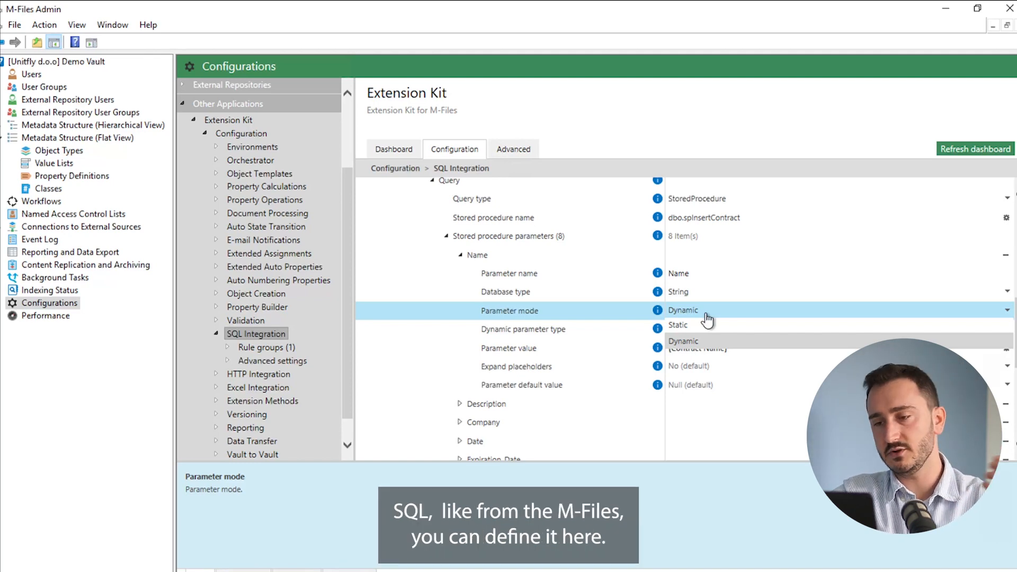
left_click(697, 314)
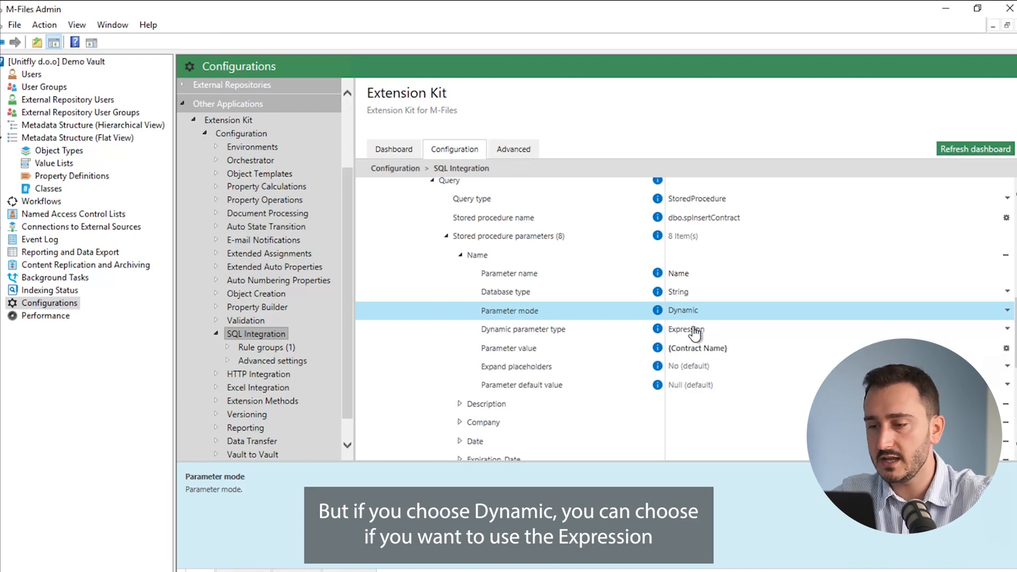
left_click(694, 333)
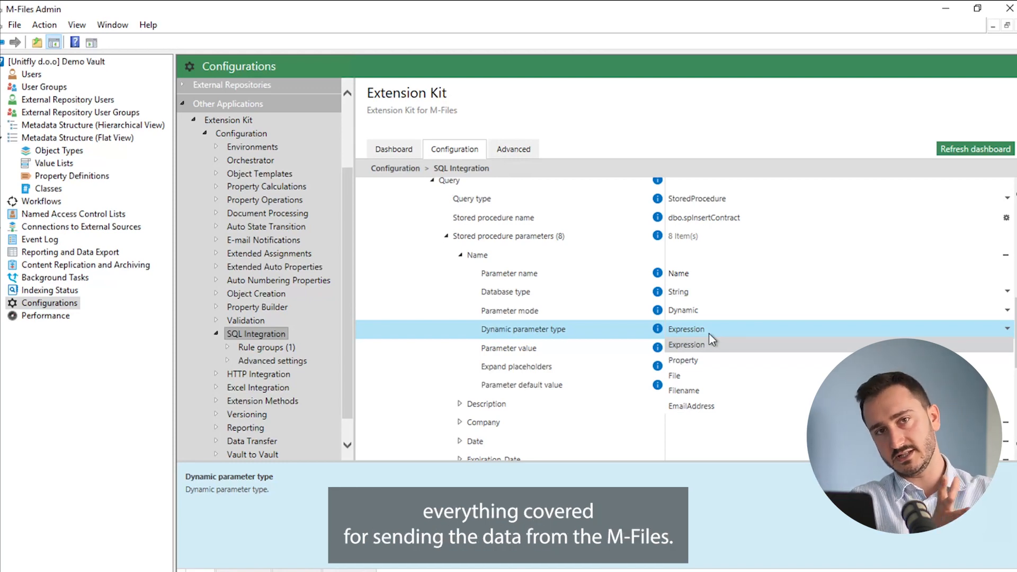
left_click(699, 331)
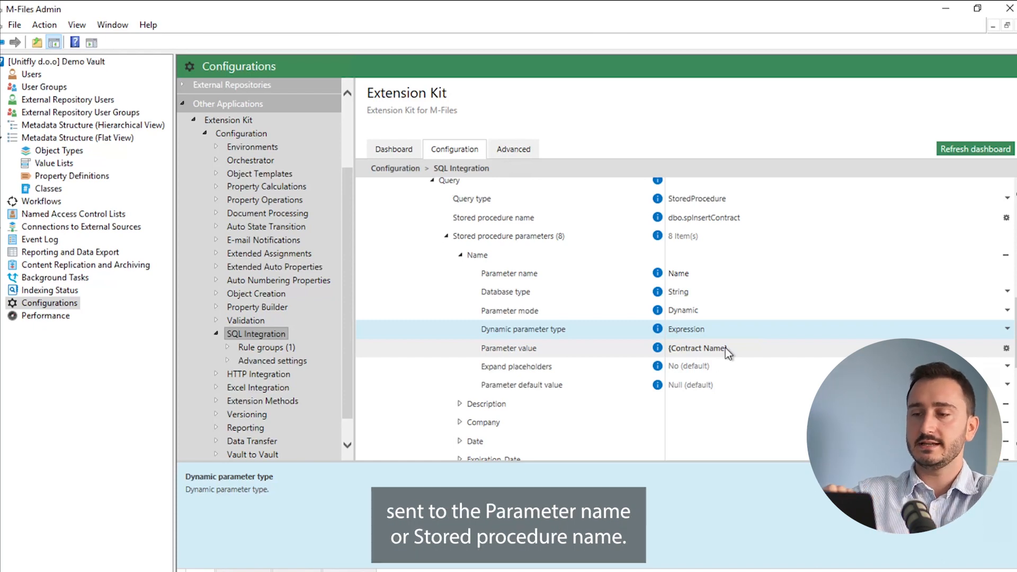
left_click(460, 255)
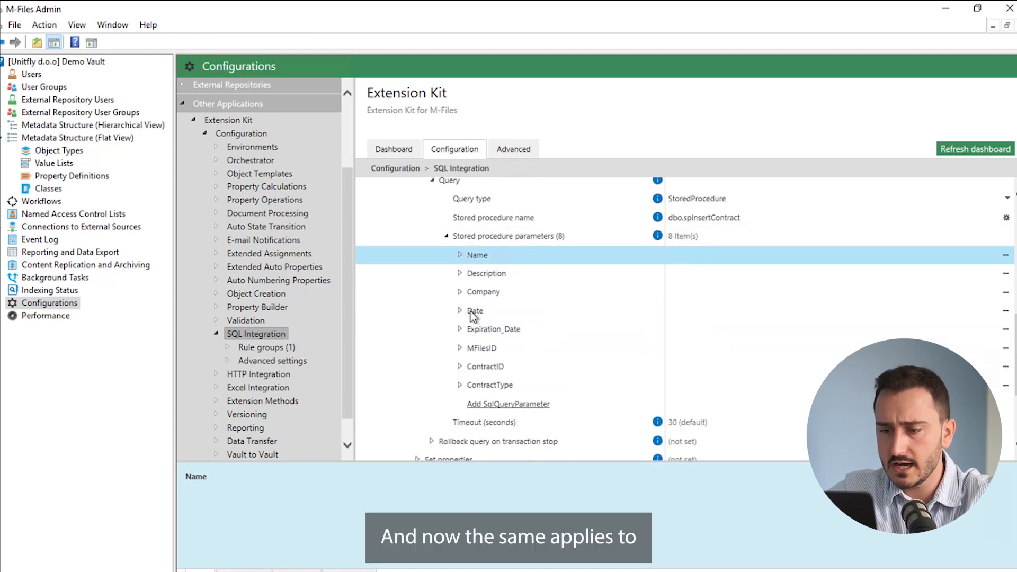
Look over the remaining stored procedure parameters and the configuration mode of the Contract - Sync rule
scroll(471, 310, "down", 1)
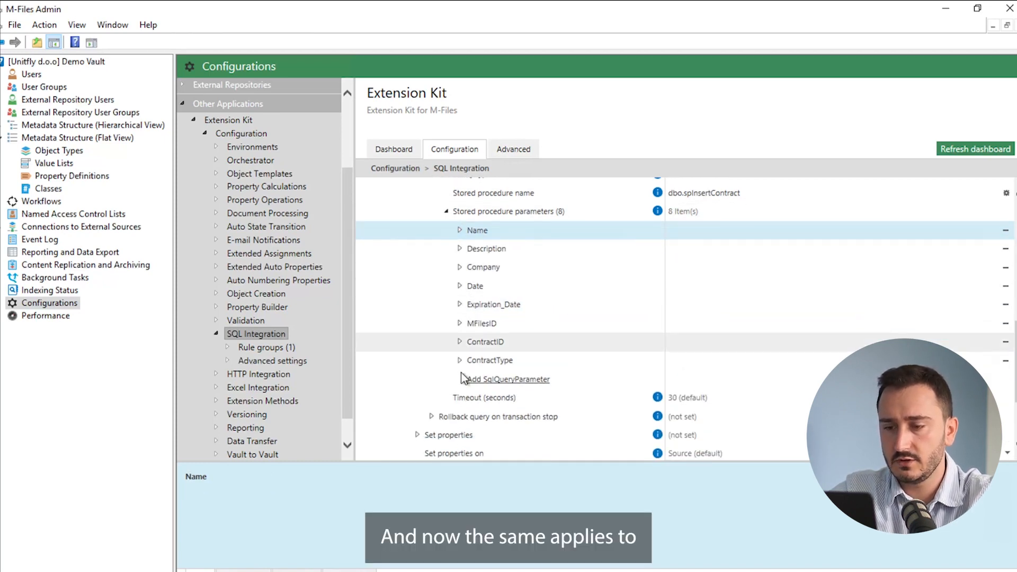
scroll(459, 360, "up", 2)
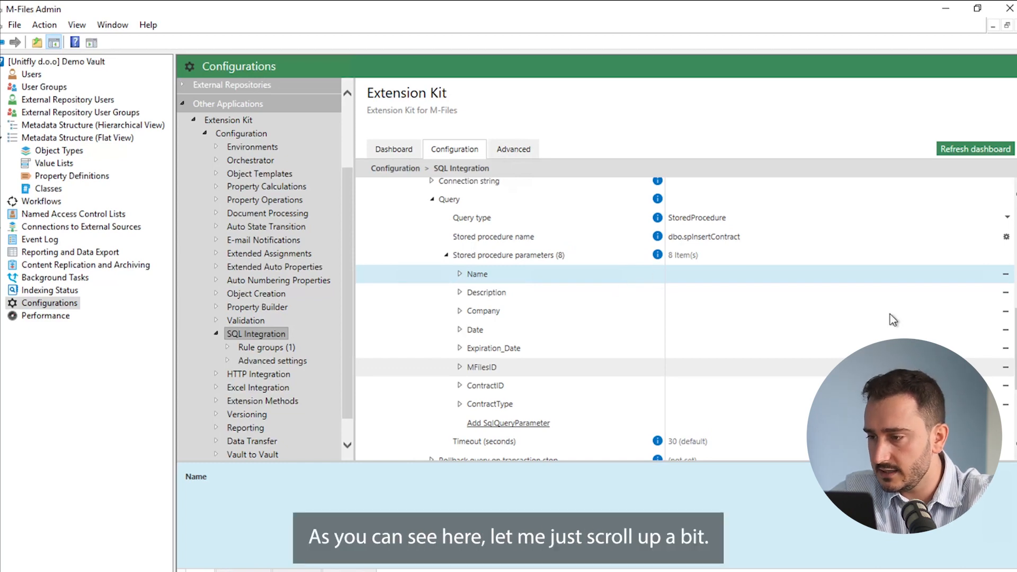
scroll(959, 345, "up", 3)
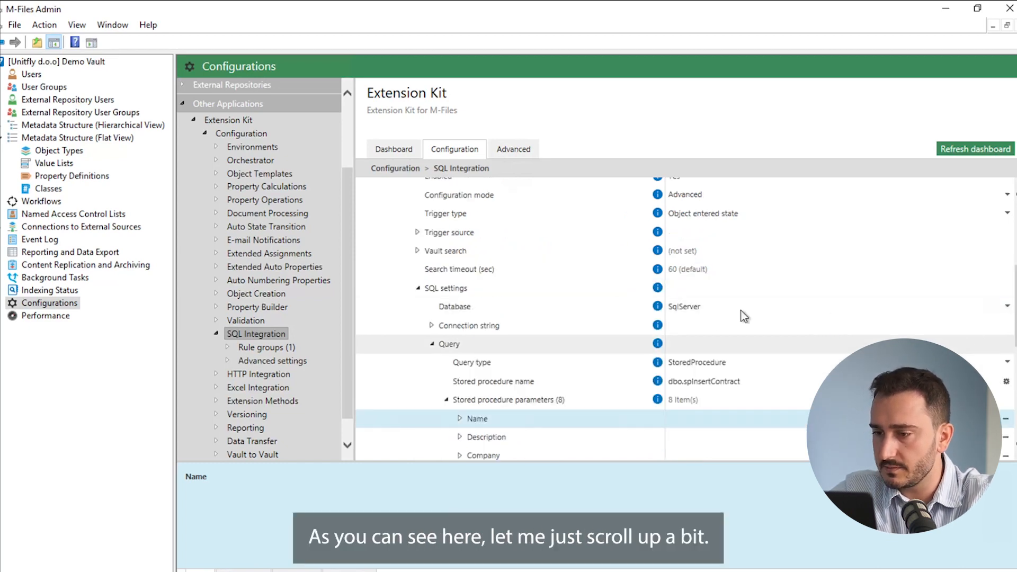
scroll(733, 313, "up", 1)
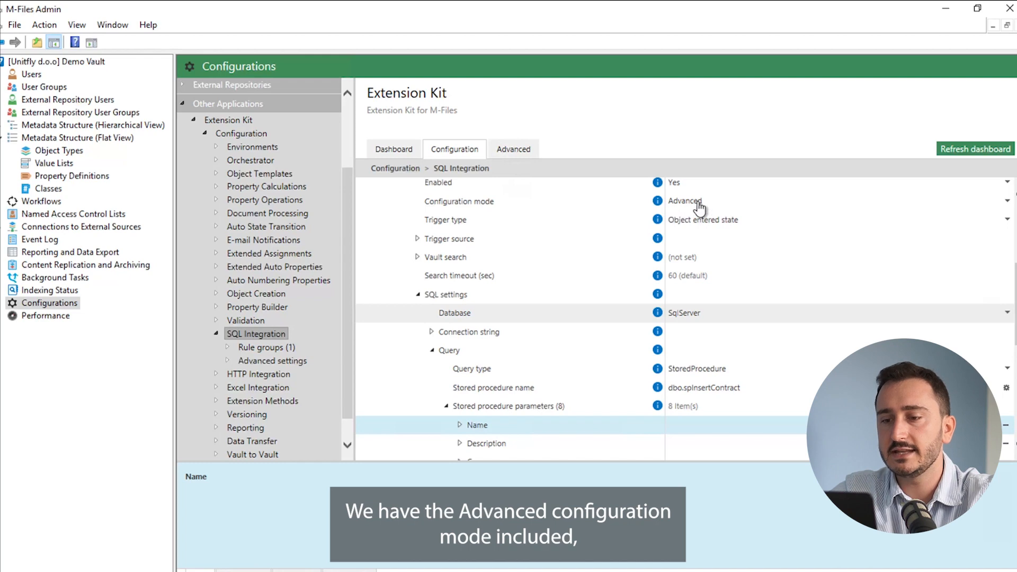
scroll(579, 323, "up", 1)
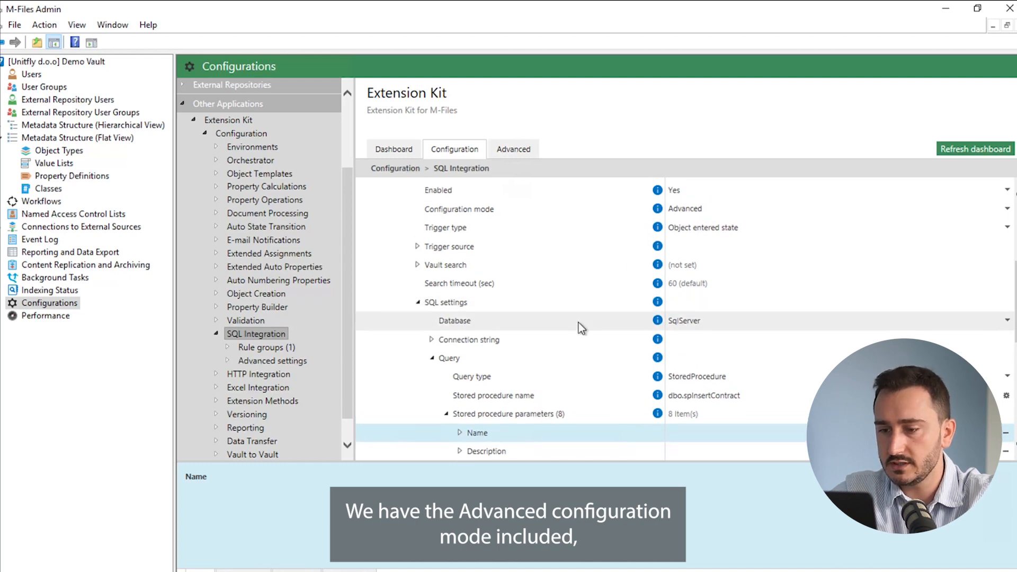
Examine the rule's Set properties section for storing values returned by the SQL query, and collapse it
scroll(579, 322, "down", 2)
scroll(579, 323, "down", 3)
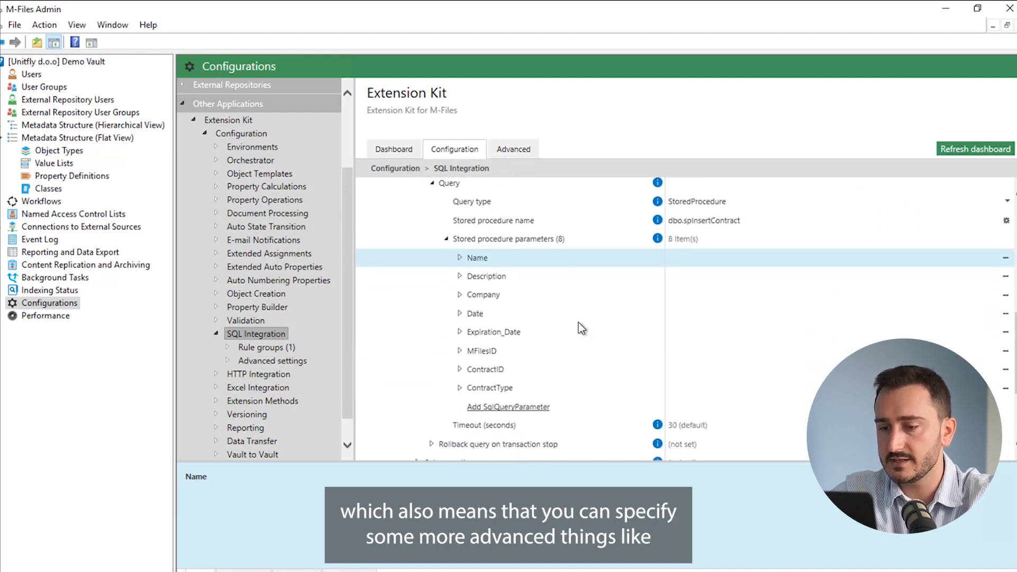
scroll(532, 376, "down", 1)
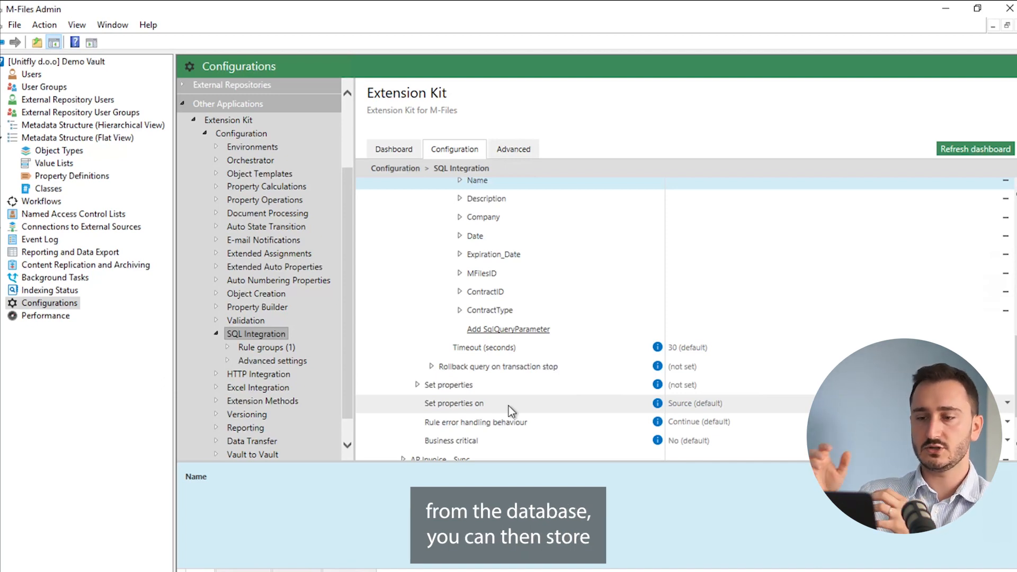
left_click(417, 385)
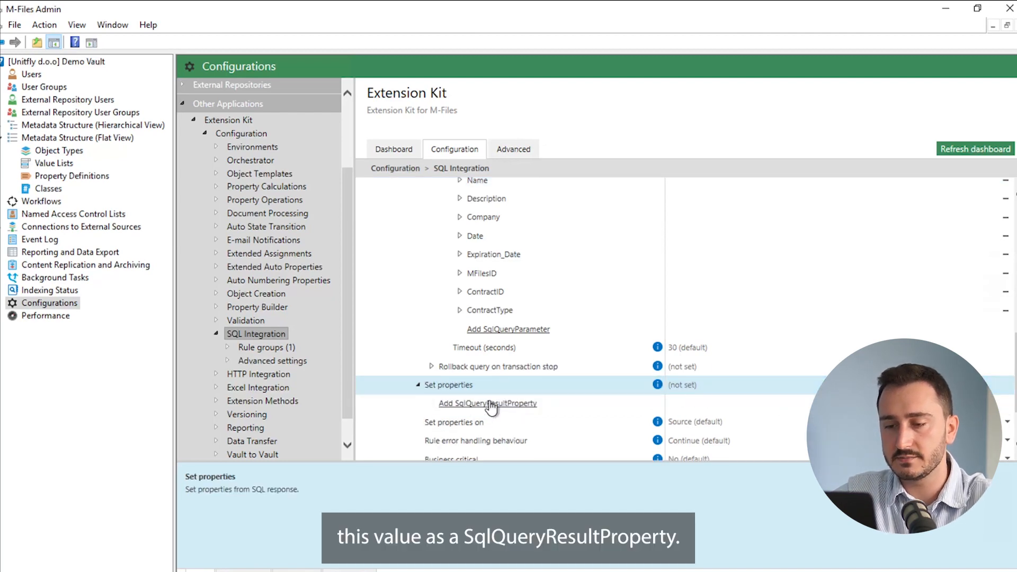
left_click(419, 384)
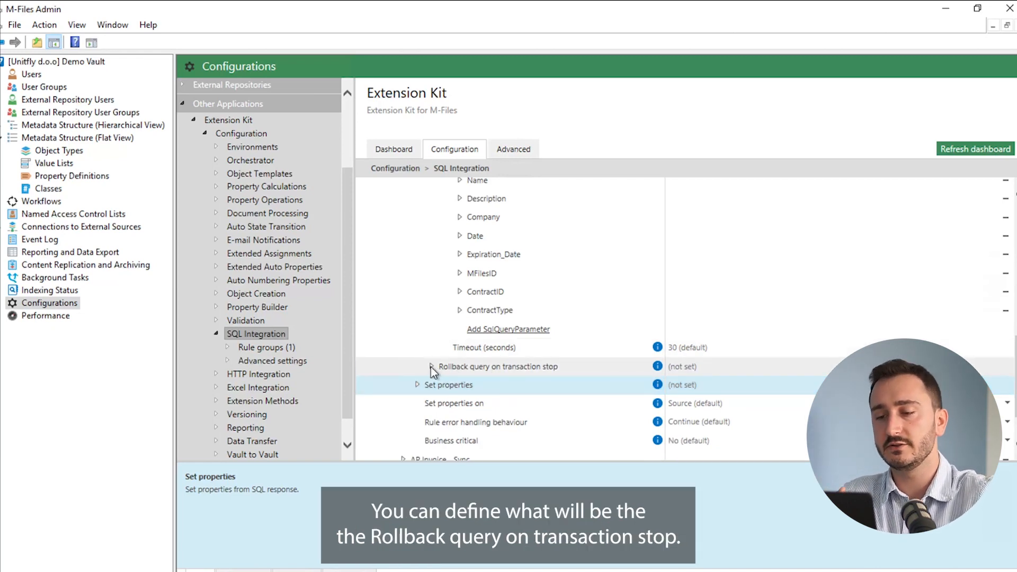
Examine the settings under Rollback query on transaction stop, collapse them, and return to the stored procedure parameters
left_click(507, 368)
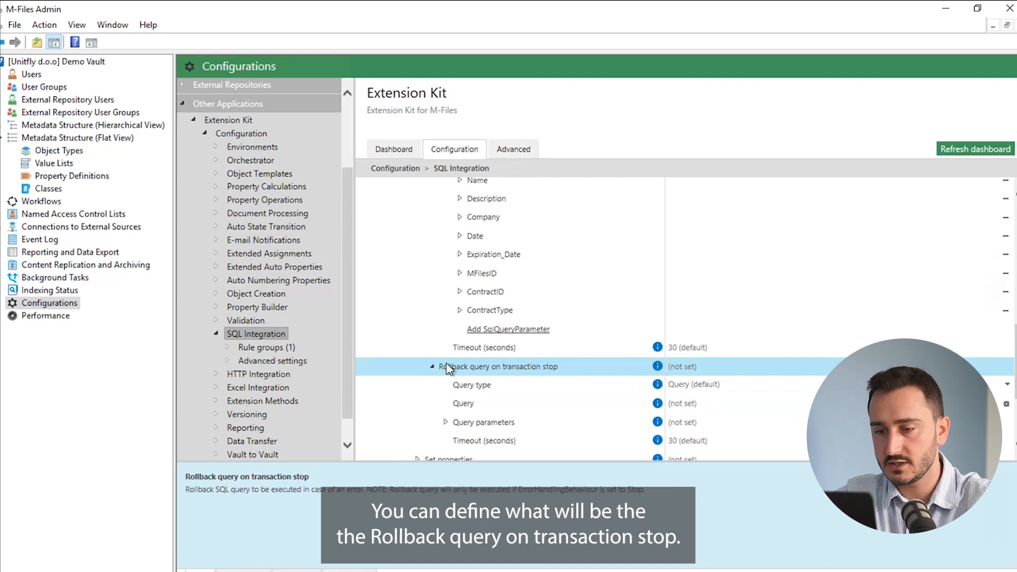
scroll(535, 366, "down", 1)
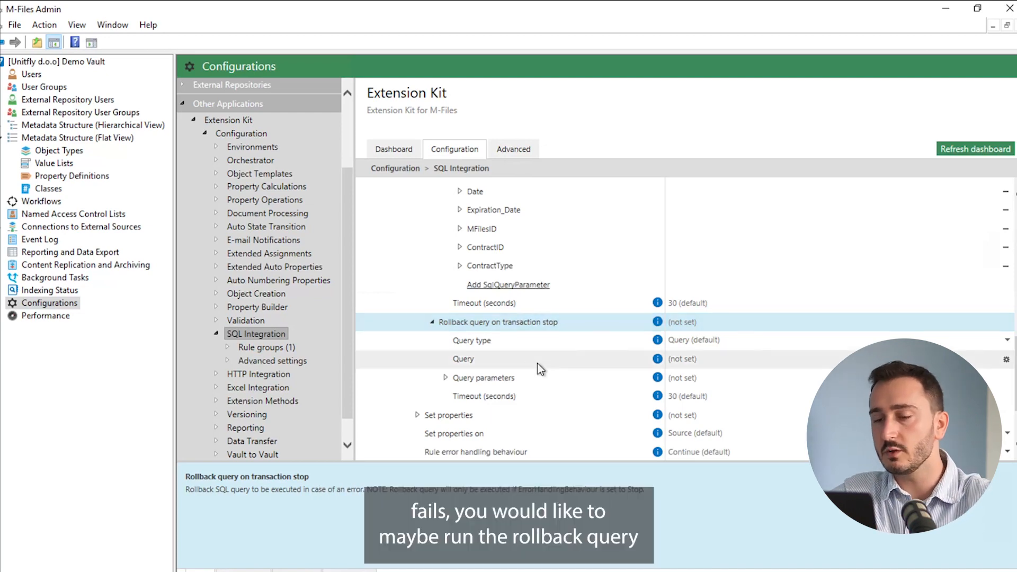
left_click(431, 323)
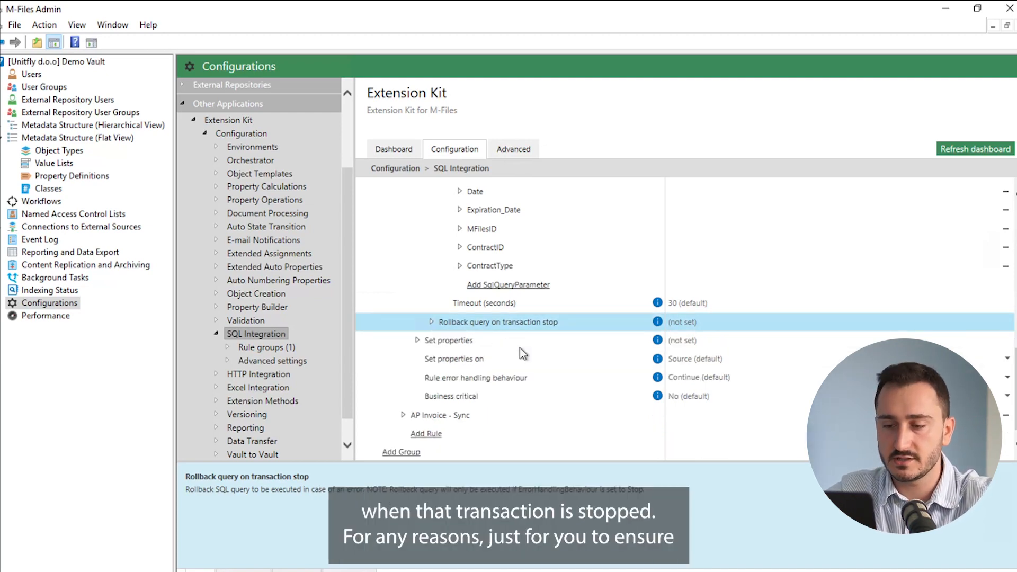
scroll(520, 347, "up", 2)
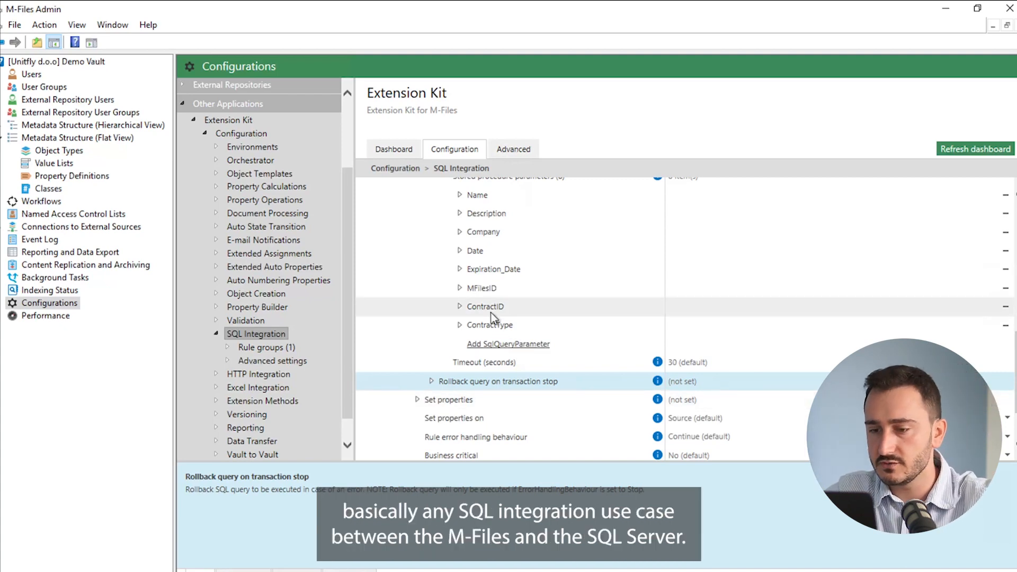
Collapse the SQL settings of the Contract - Sync rule and return to the start of the rule in the Document OT group
scroll(491, 313, "up", 4)
scroll(475, 266, "up", 3)
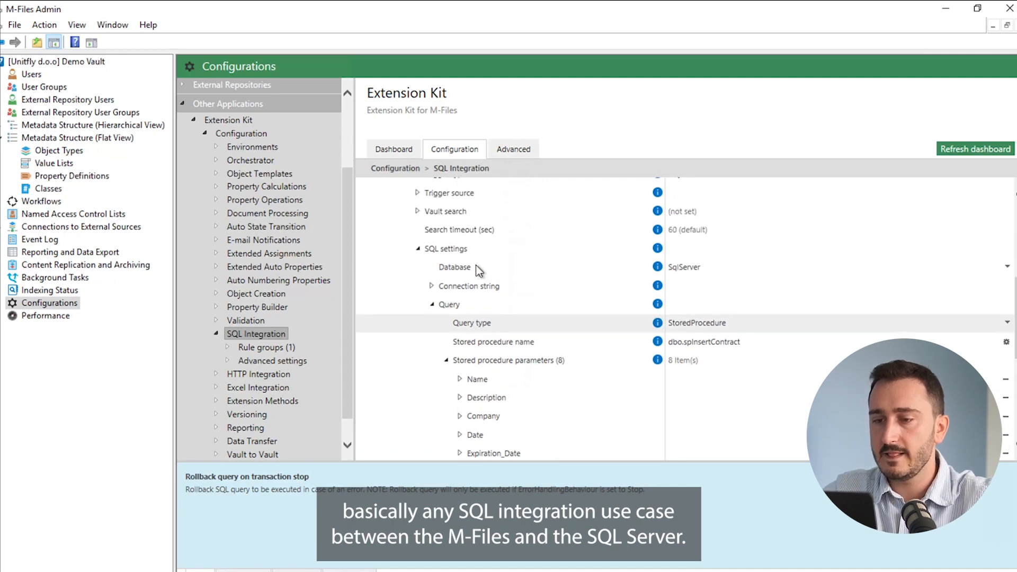
left_click(417, 270)
scroll(452, 310, "up", 2)
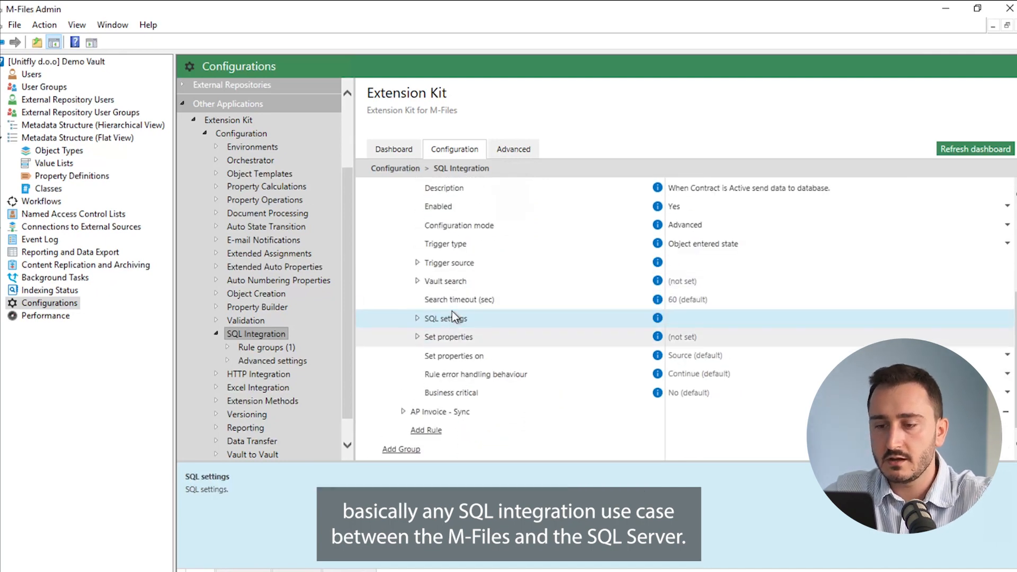
scroll(568, 376, "up", 2)
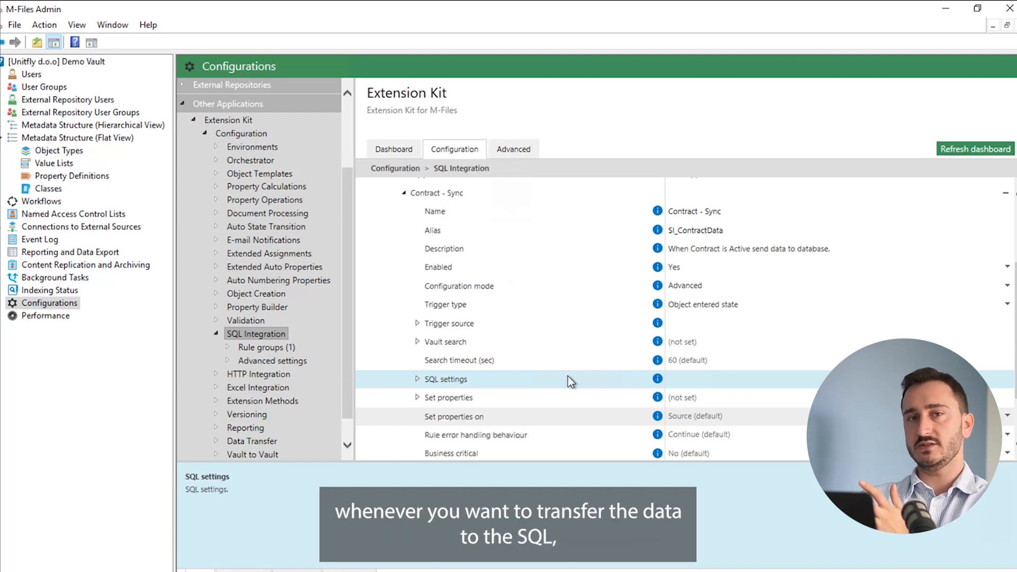
left_click(567, 377)
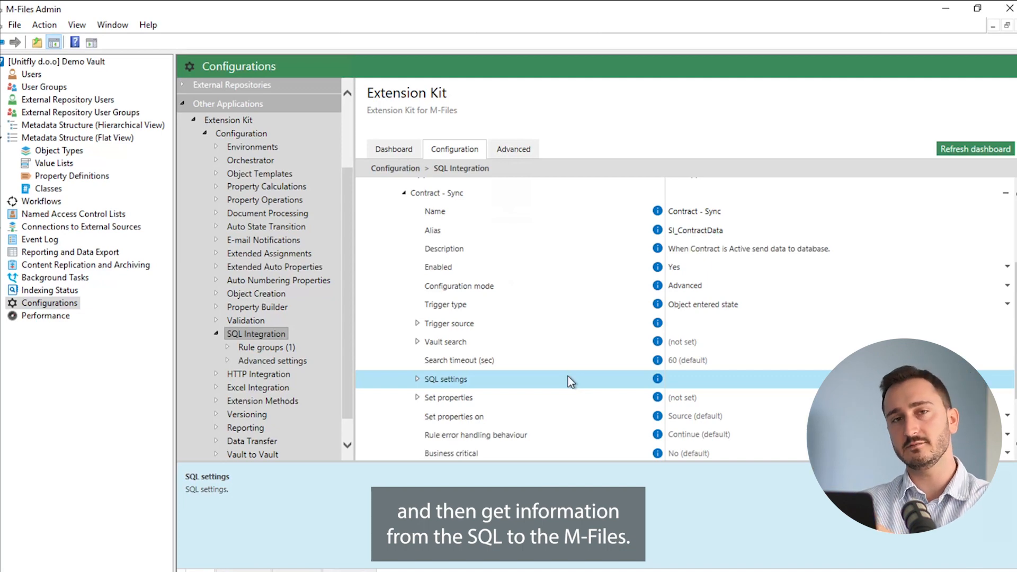
scroll(453, 294, "up", 2)
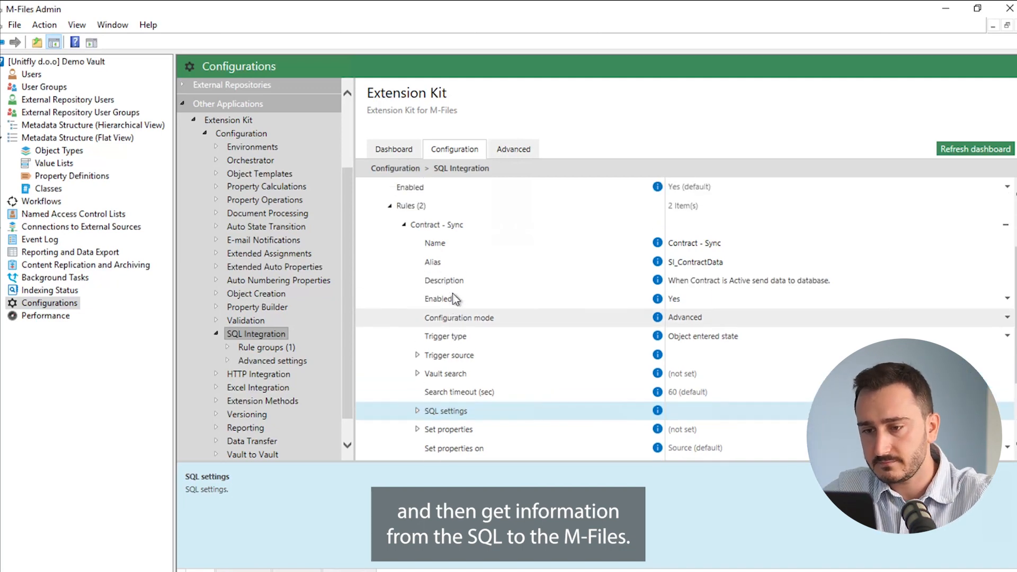
scroll(433, 265, "up", 1)
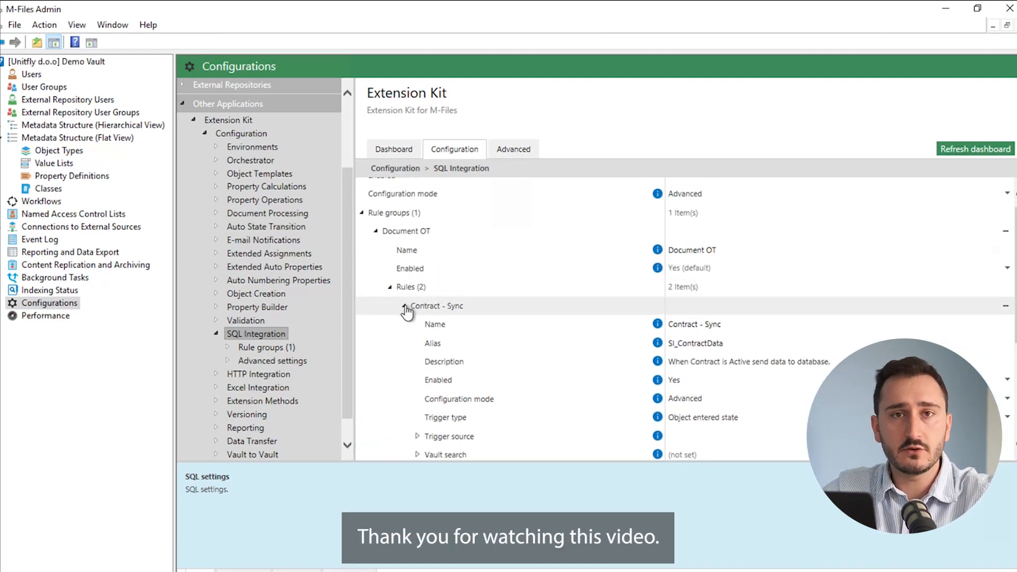